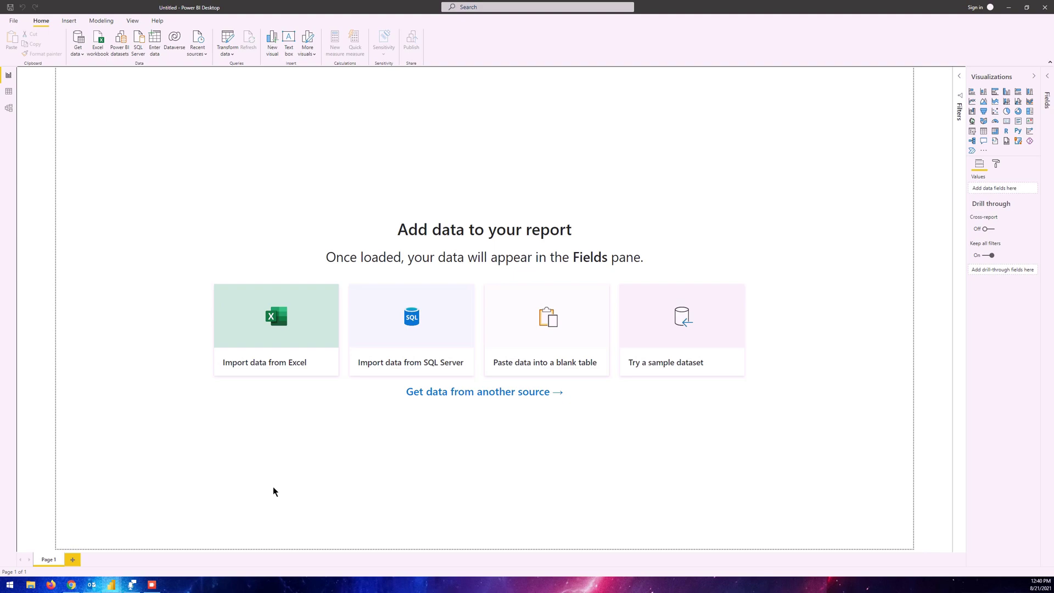
Step: Check the airlines and airports tables in Databricks' test_db, then return to Power BI Desktop
click(71, 584)
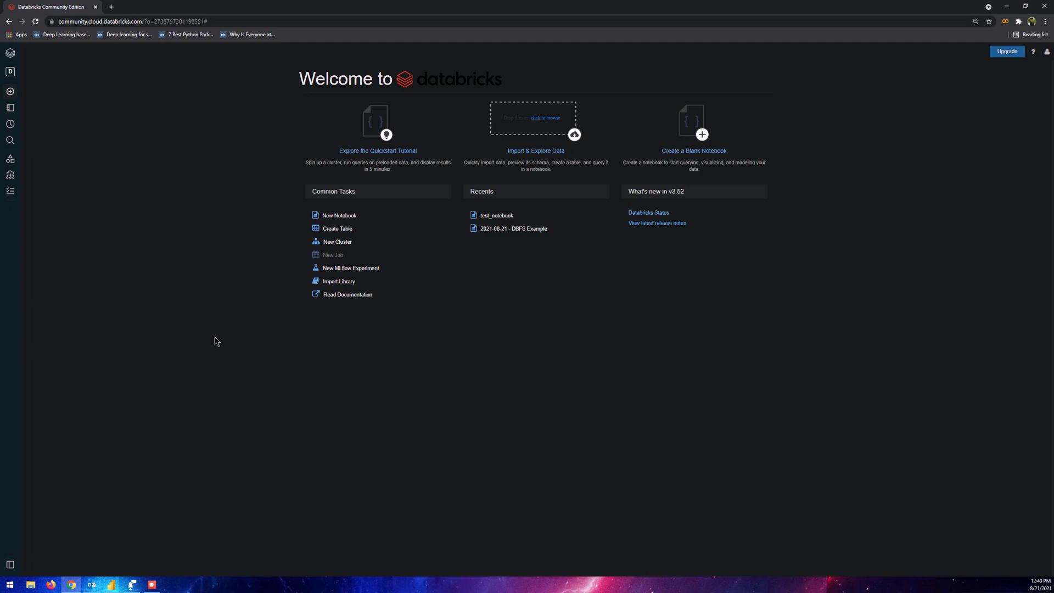
mouse_move(15, 131)
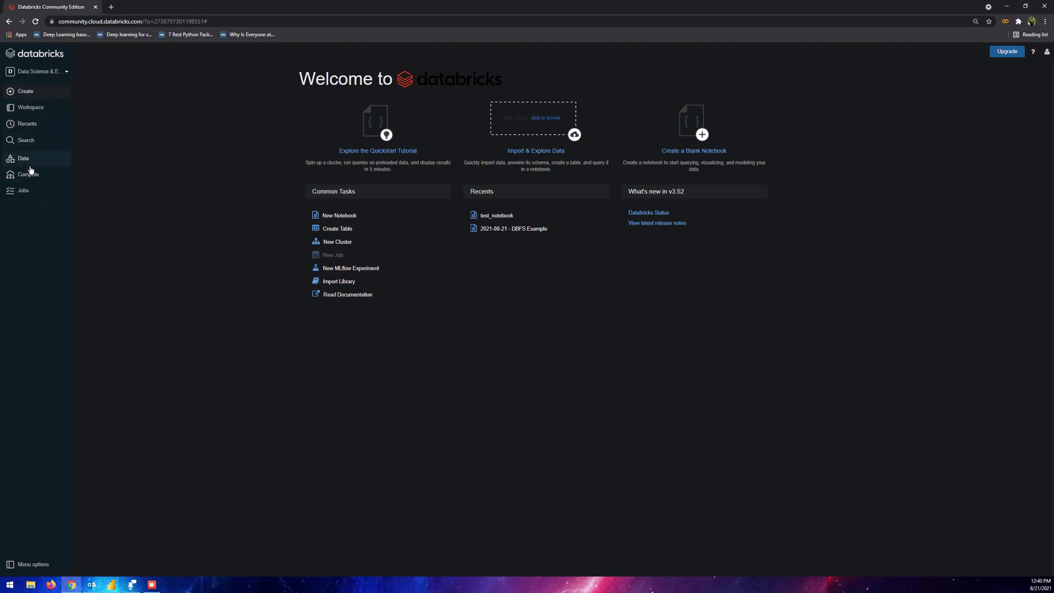
click(30, 165)
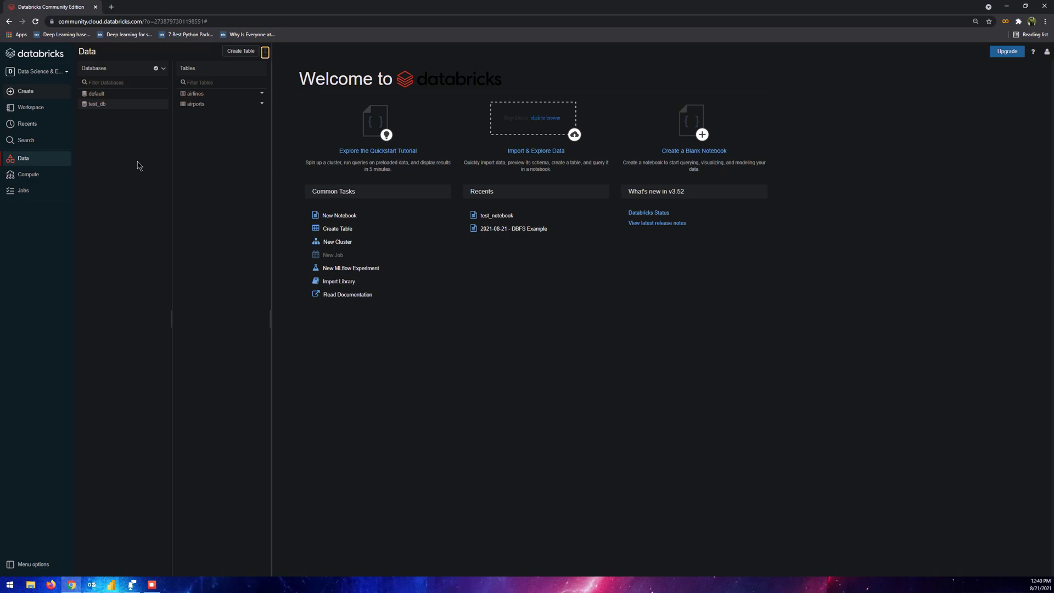
key(alt+Tab)
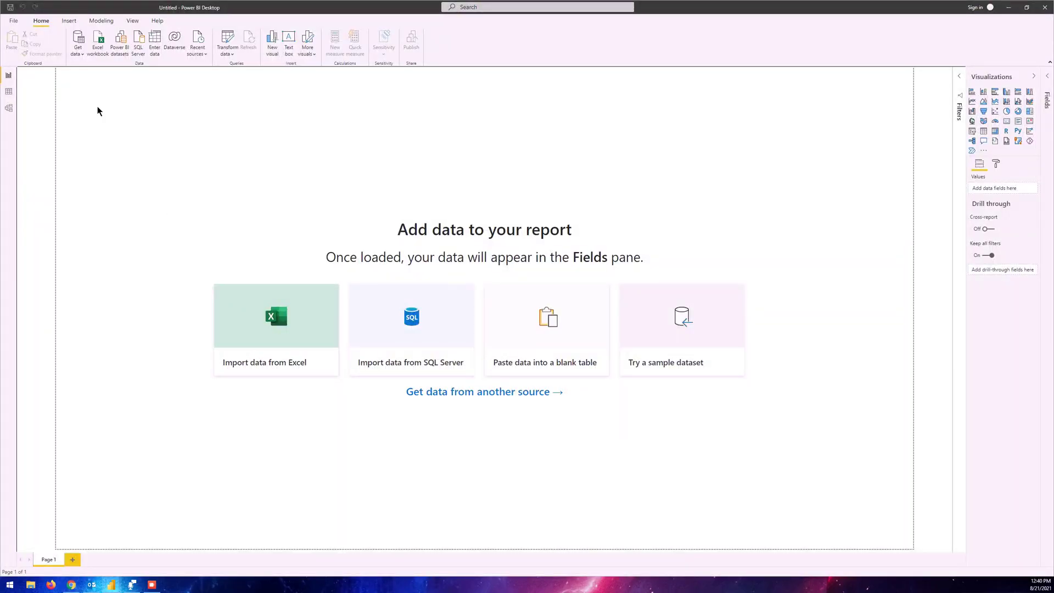
Step: Pick the Azure Databricks connector from Get data's full connector list and connect
click(80, 53)
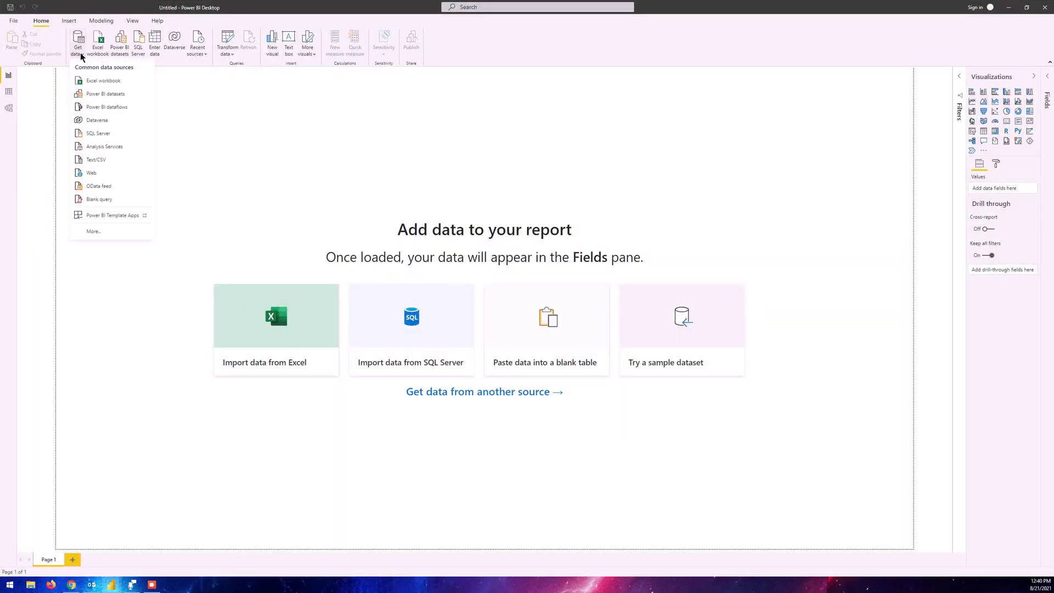
click(93, 231)
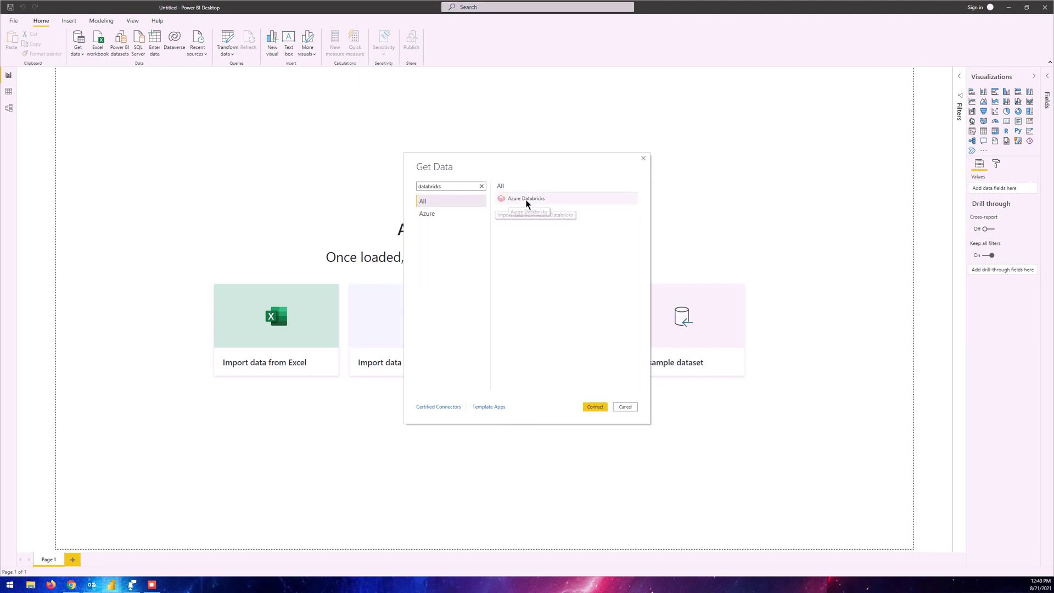
click(525, 200)
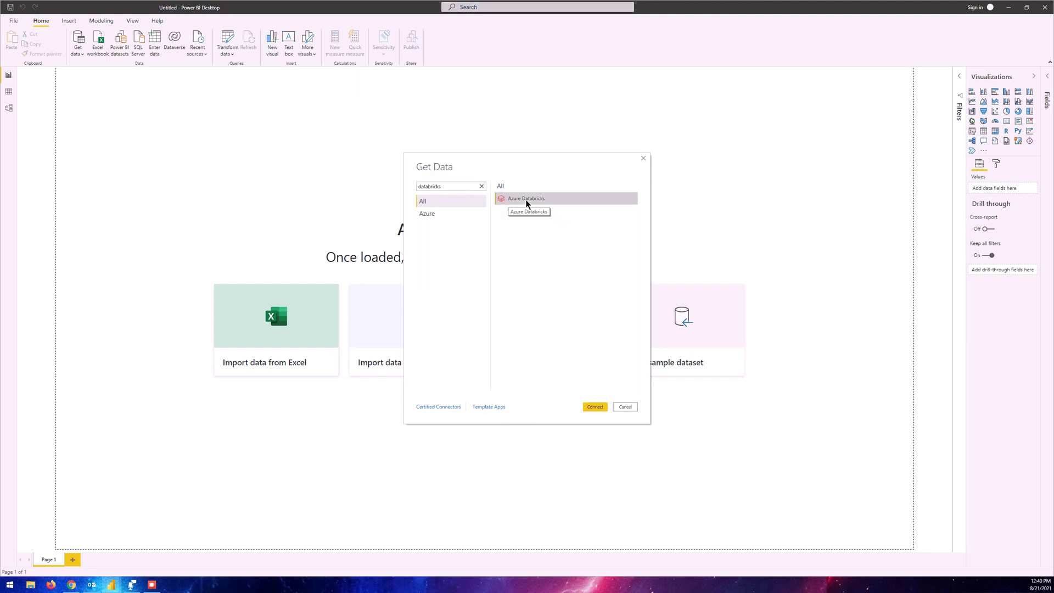
click(595, 407)
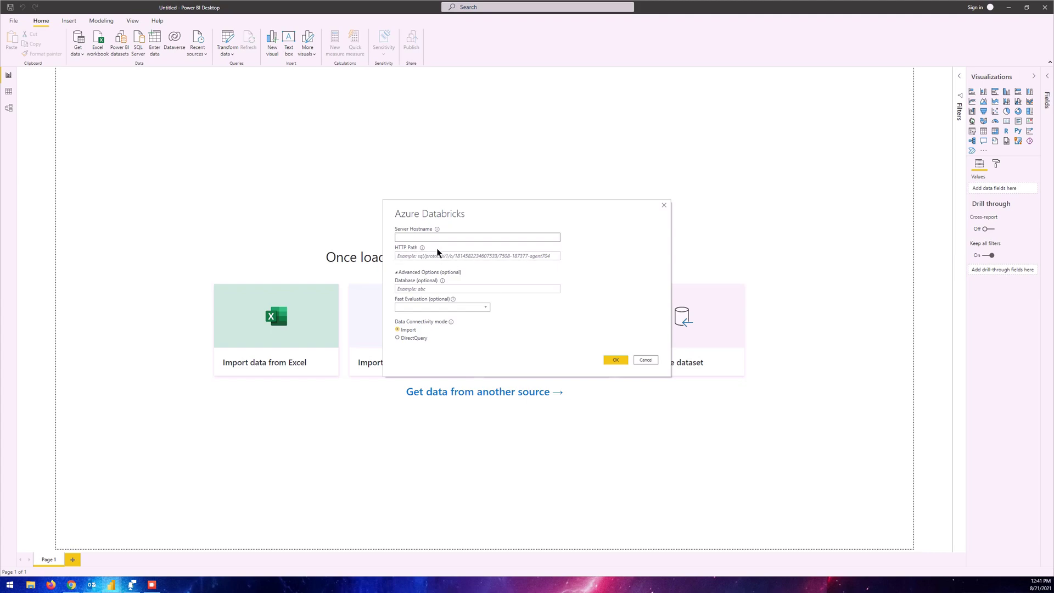
Step: Read the Server Hostname and HTTP Path info tips, then go back to the Databricks browser page
mouse_move(437, 229)
mouse_move(422, 249)
key(alt+Tab)
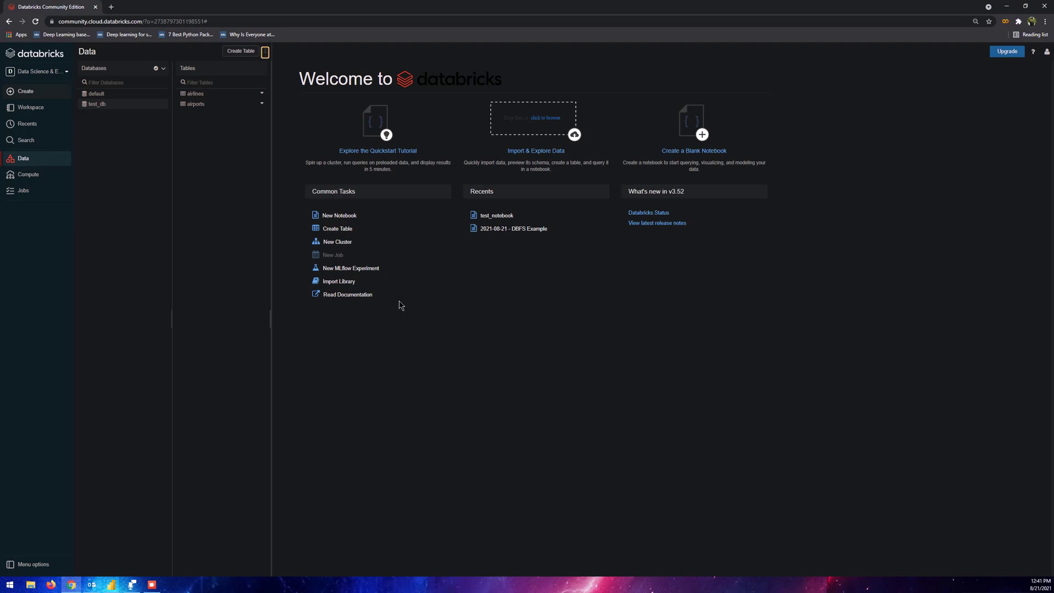
Step: Open test_cluster under Compute and show its JDBC/ODBC details: hostname, port 443 and HTTP path
click(41, 185)
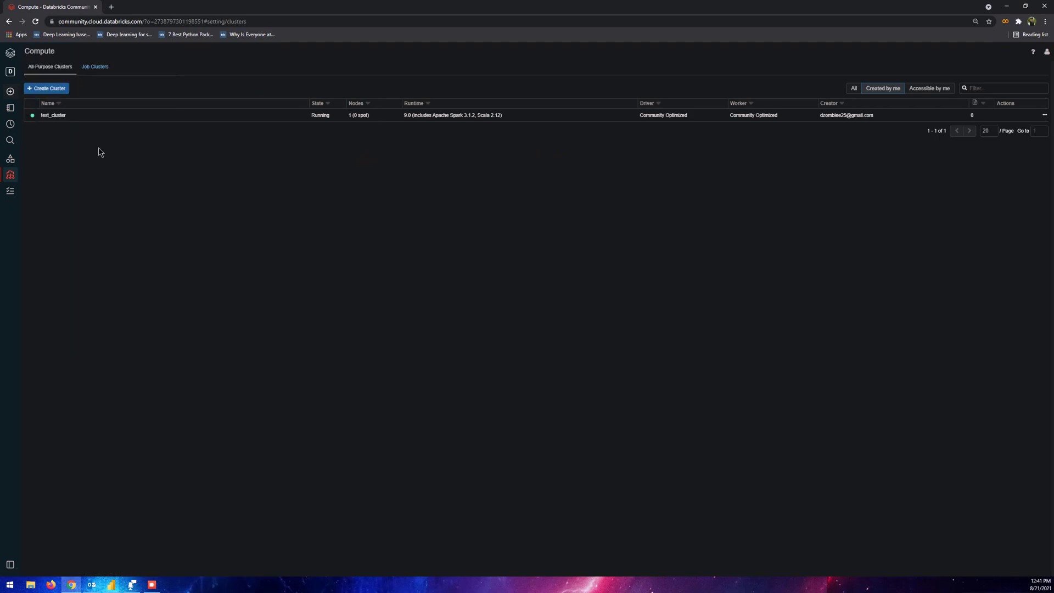
click(291, 122)
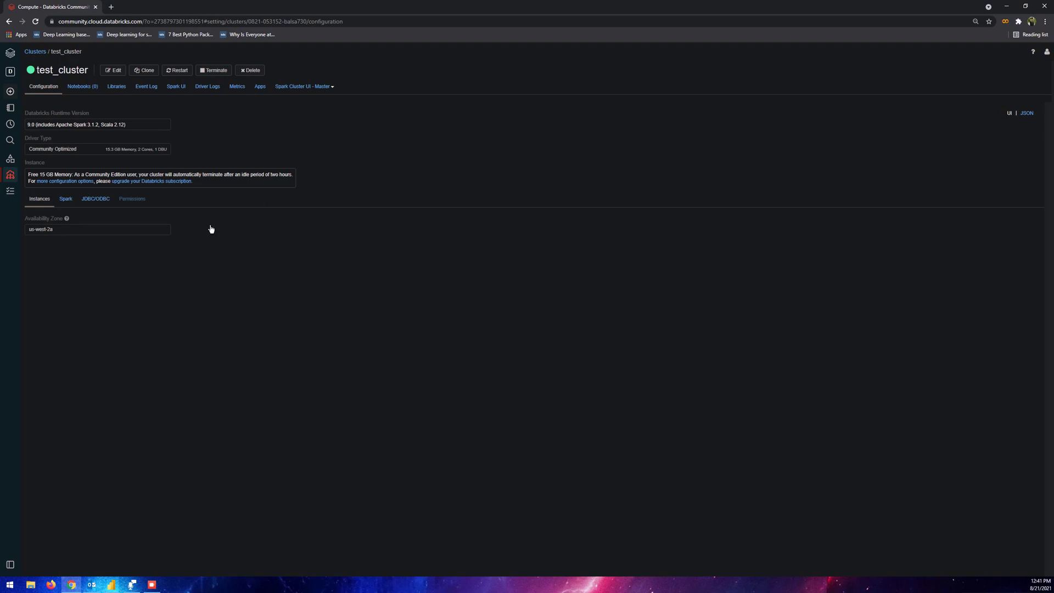
click(97, 211)
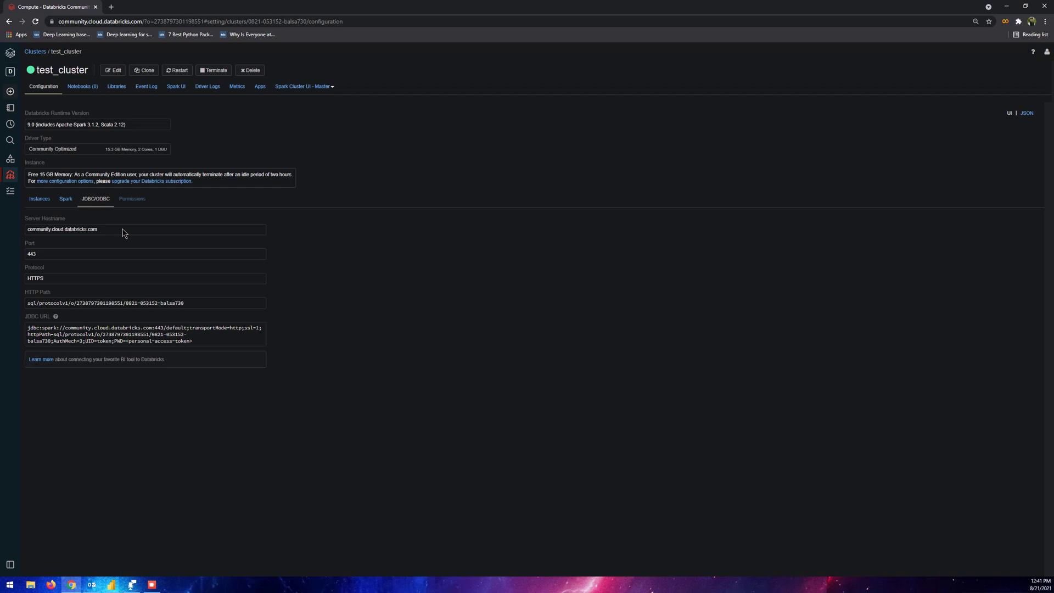
Step: Copy the server hostname community.cloud.databricks.com from Databricks into the Server Hostname field
key(alt+Tab)
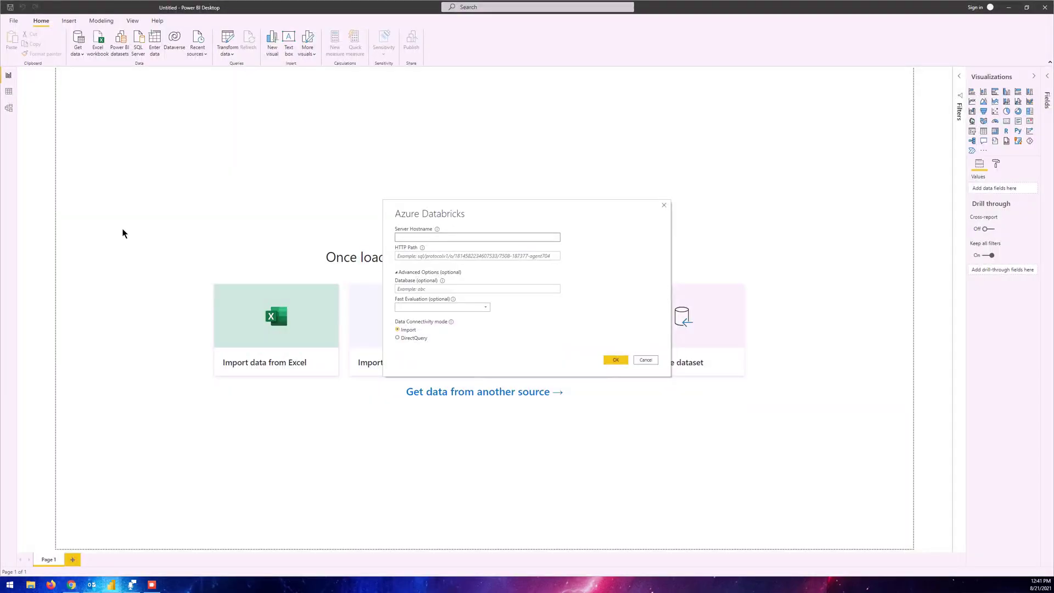
key(alt+Tab)
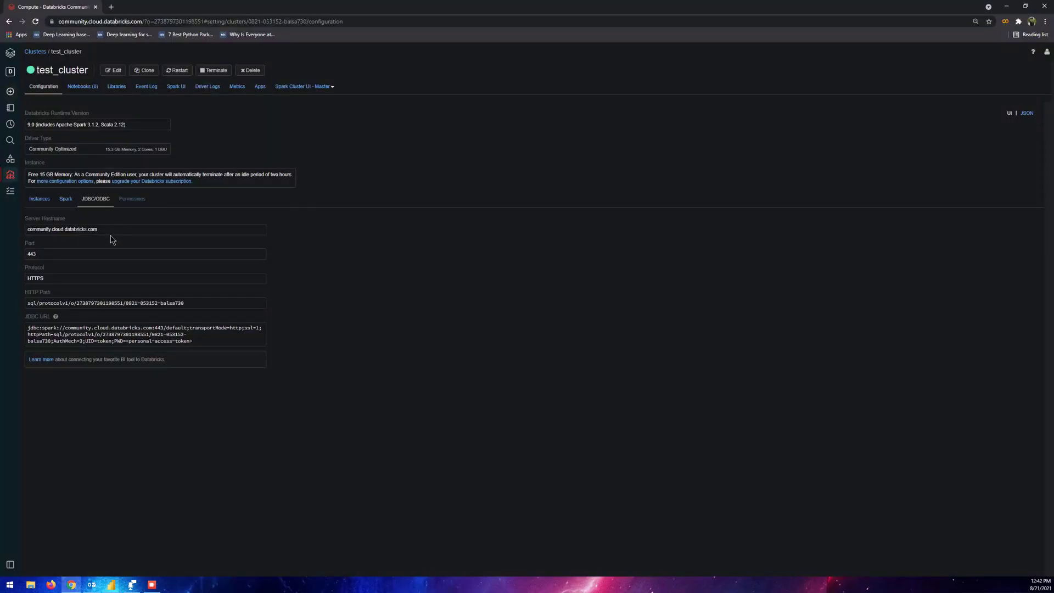
drag(104, 233, 34, 234)
key(ctrl+c)
key(alt+Tab)
key(ctrl+v)
key(Tab)
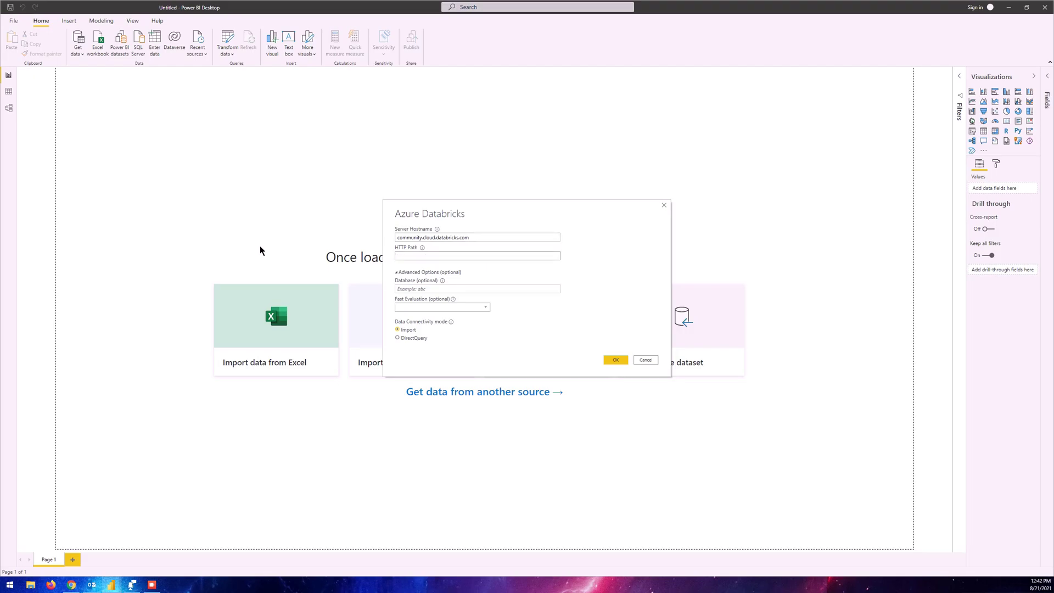
Step: Copy the cluster's HTTP path from Databricks into the HTTP Path field
key(alt+Tab)
triple_click(61, 306)
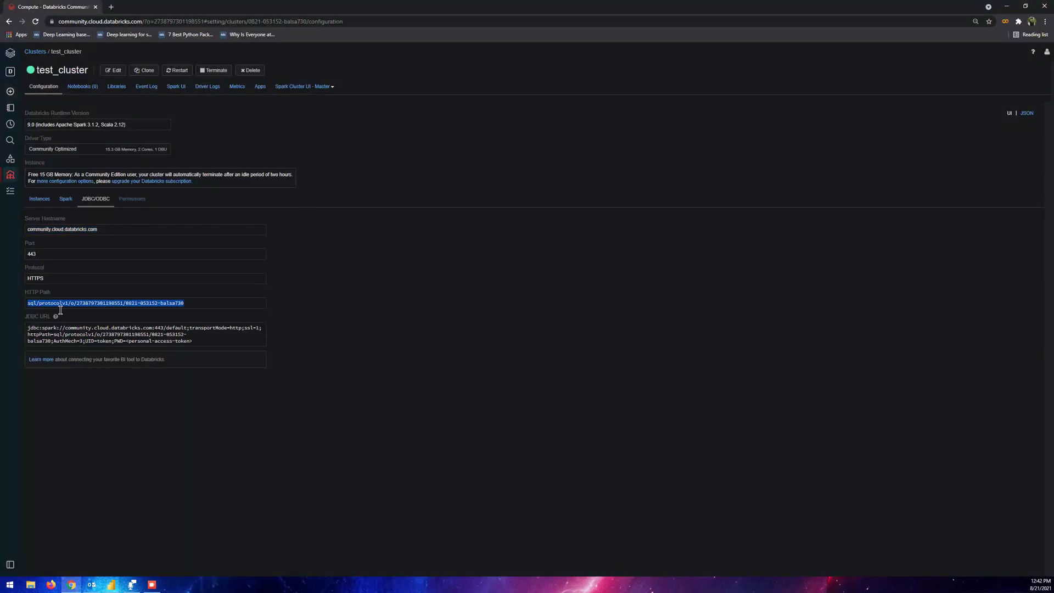
key(ctrl+c)
key(alt+Tab)
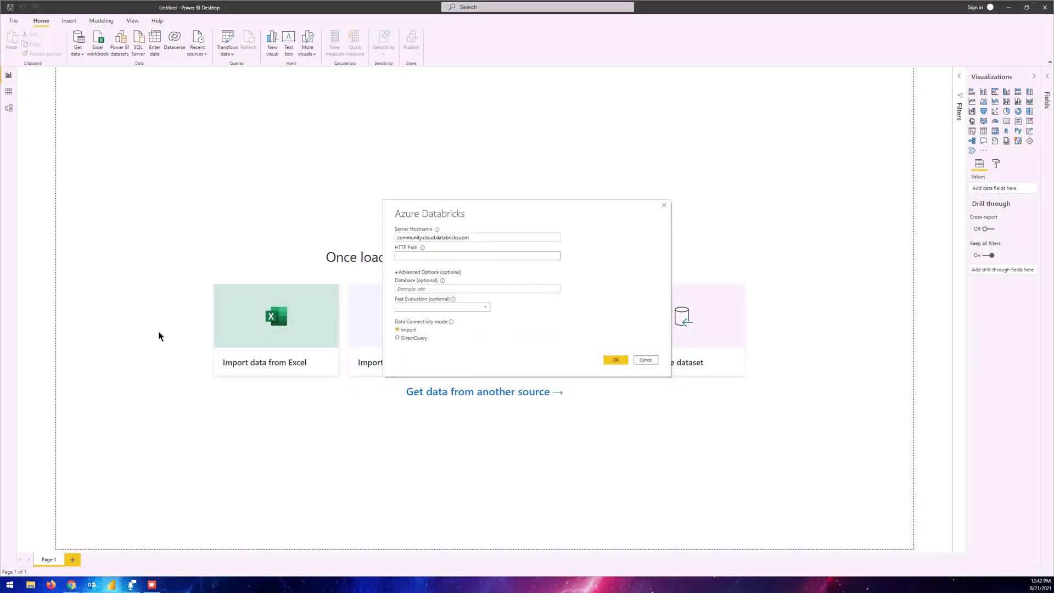
click(427, 259)
key(ctrl+v)
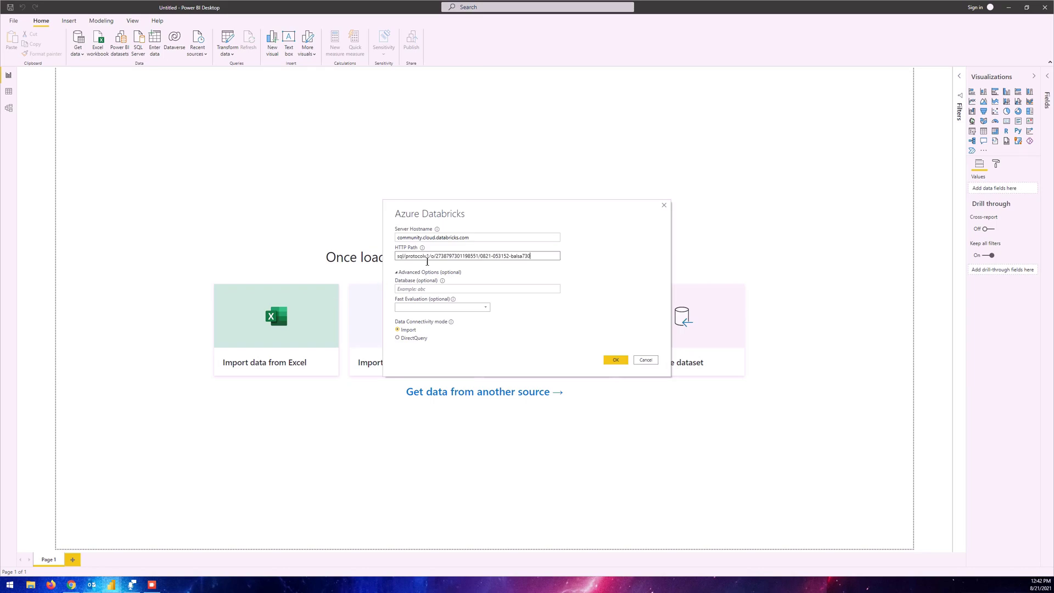
Step: Set Fast Evaluation to Enabled and confirm the Azure Databricks connection
click(478, 308)
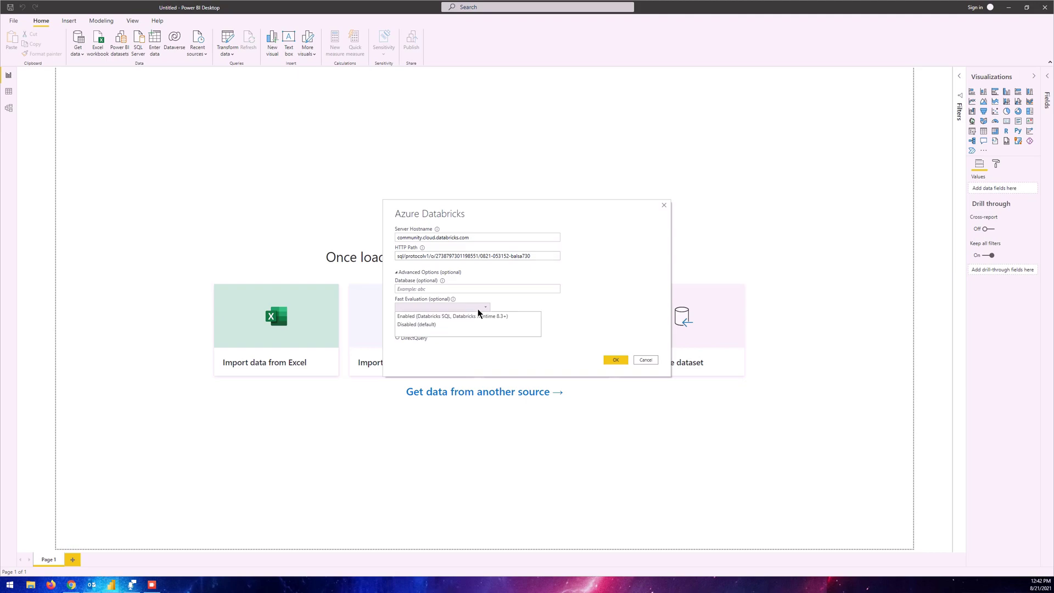
click(478, 316)
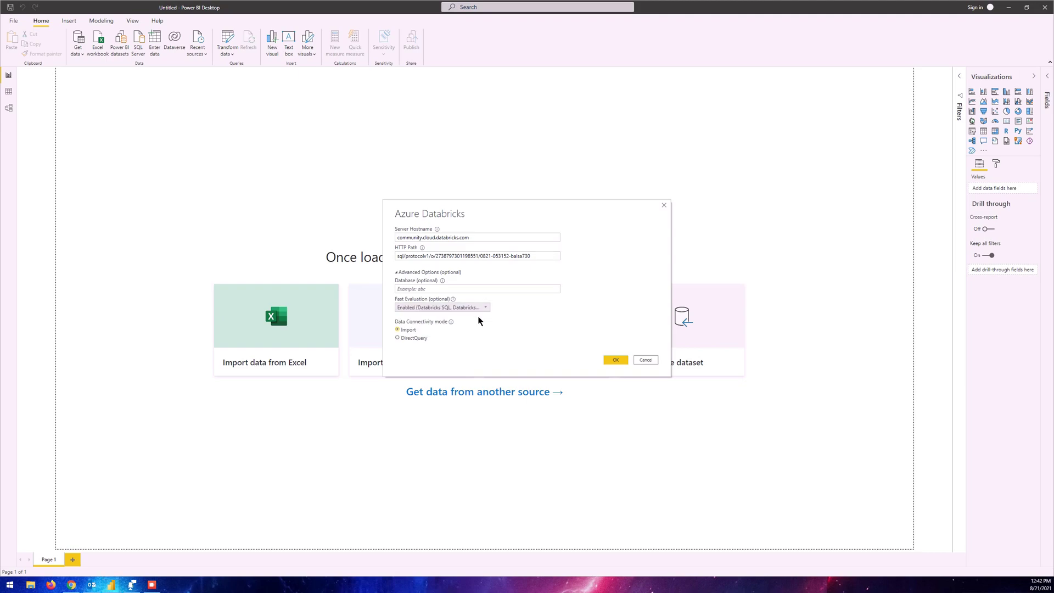
click(611, 362)
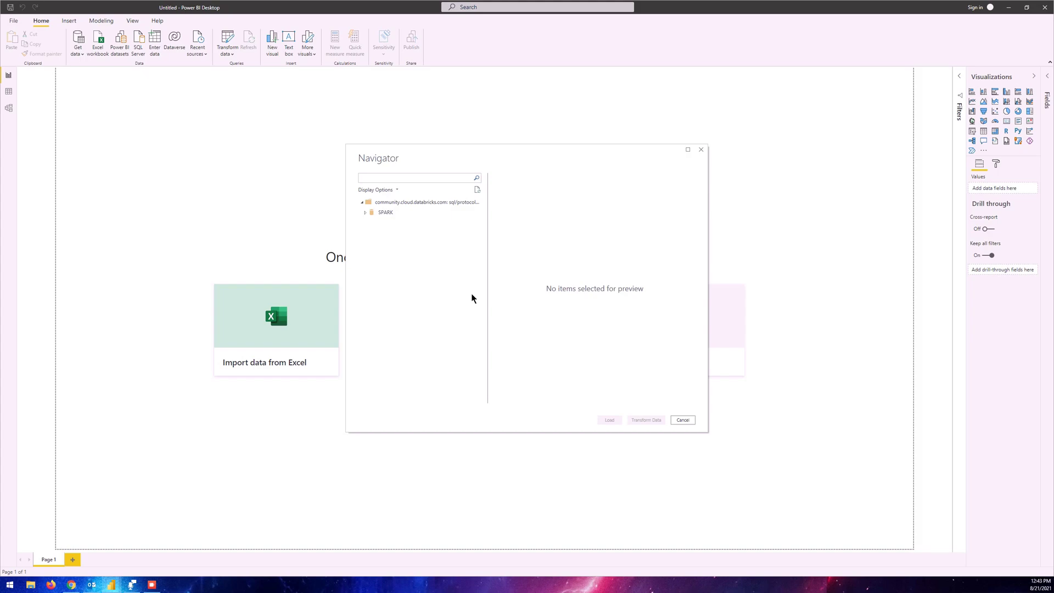
Step: Select the airlines and airports tables under SPARK > test_db and load them
click(365, 213)
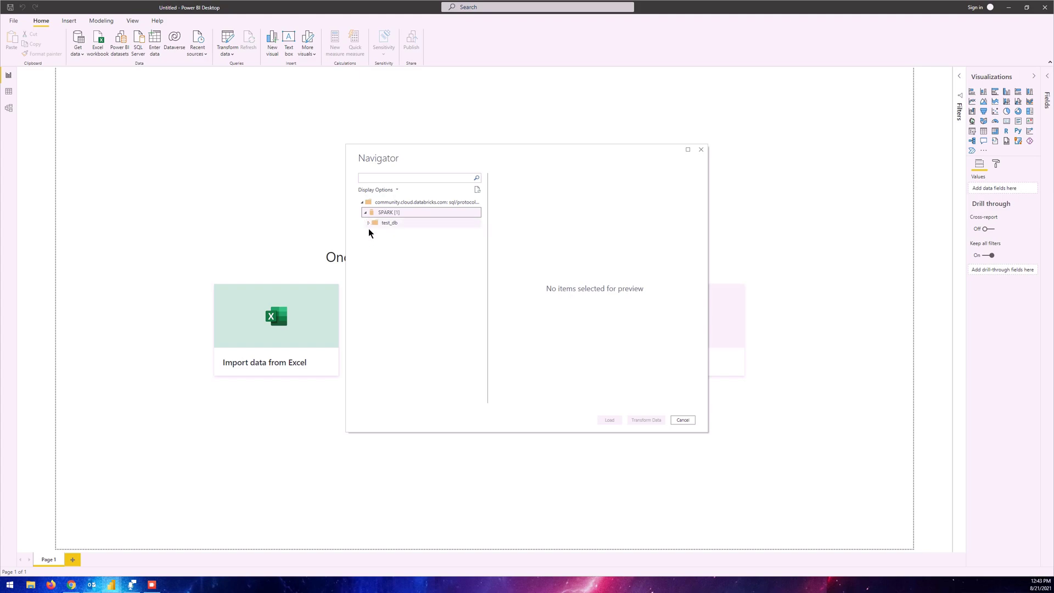
click(368, 224)
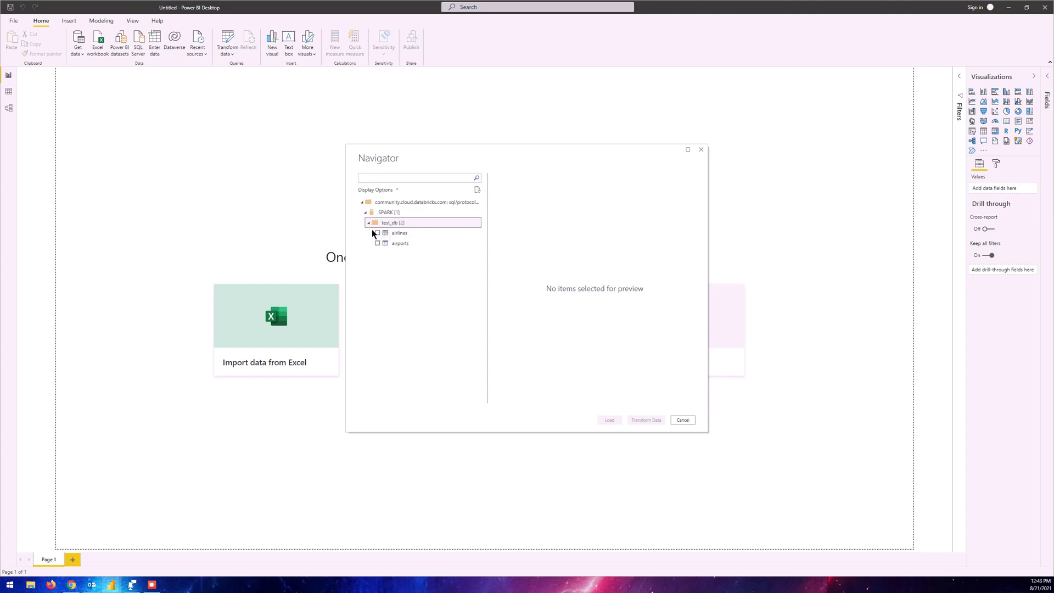
click(377, 233)
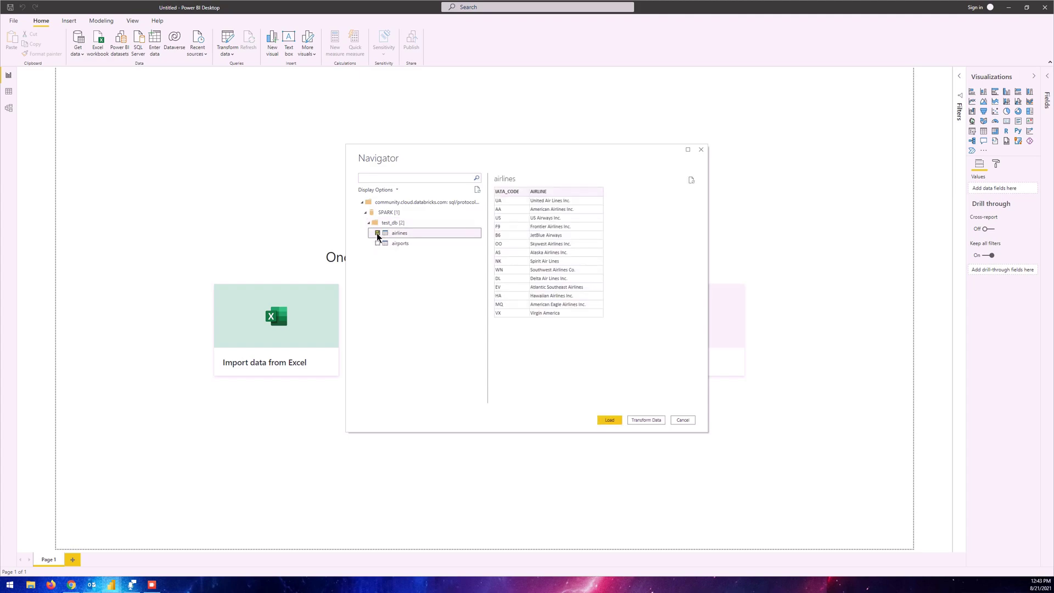
click(378, 243)
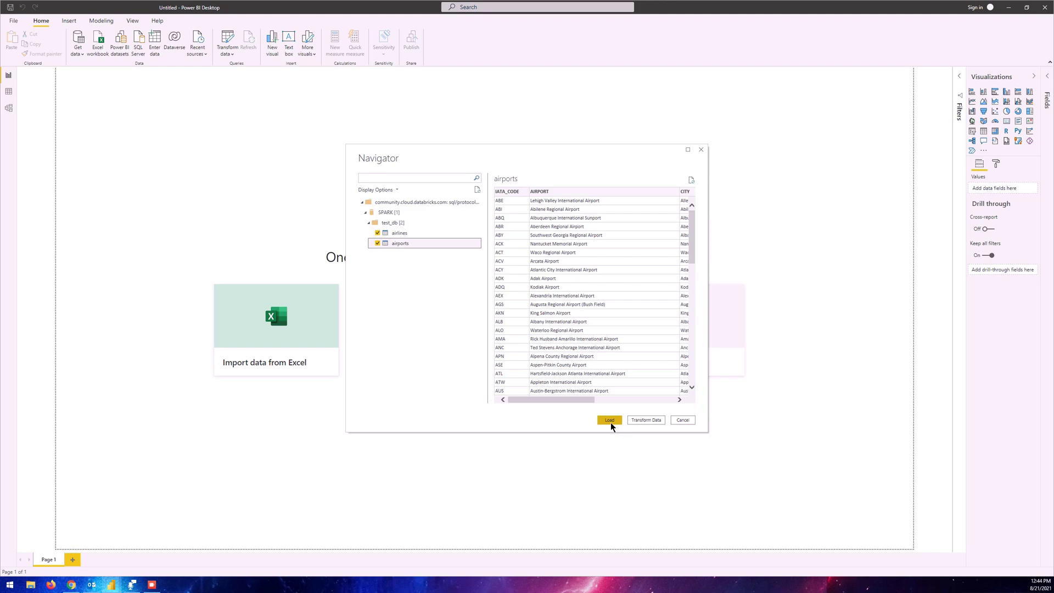
click(610, 421)
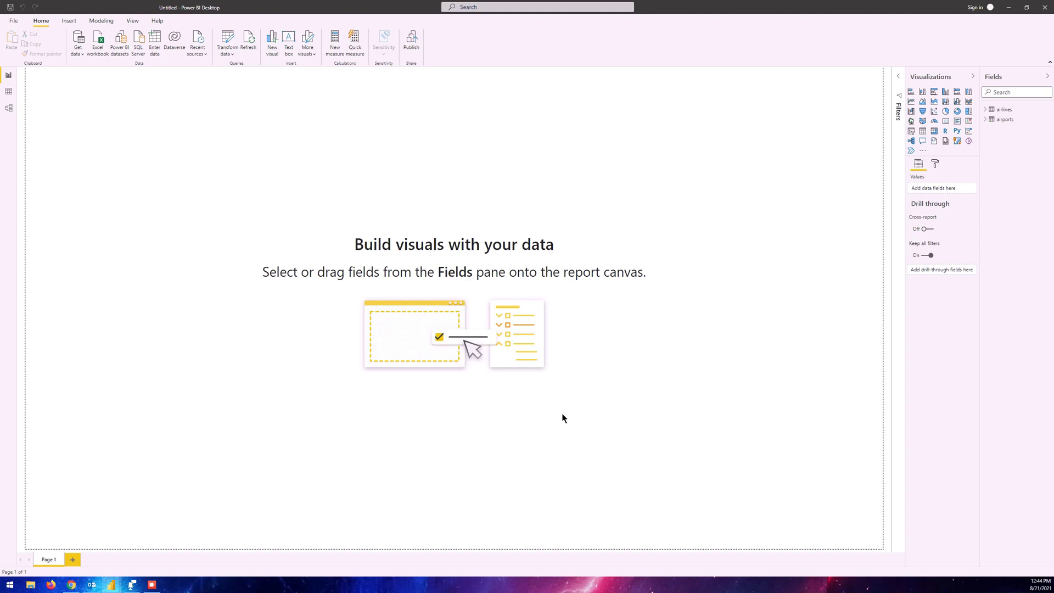
Step: Expand the airlines and airports tables in the Fields pane, then return to the Databricks window
click(988, 112)
click(989, 140)
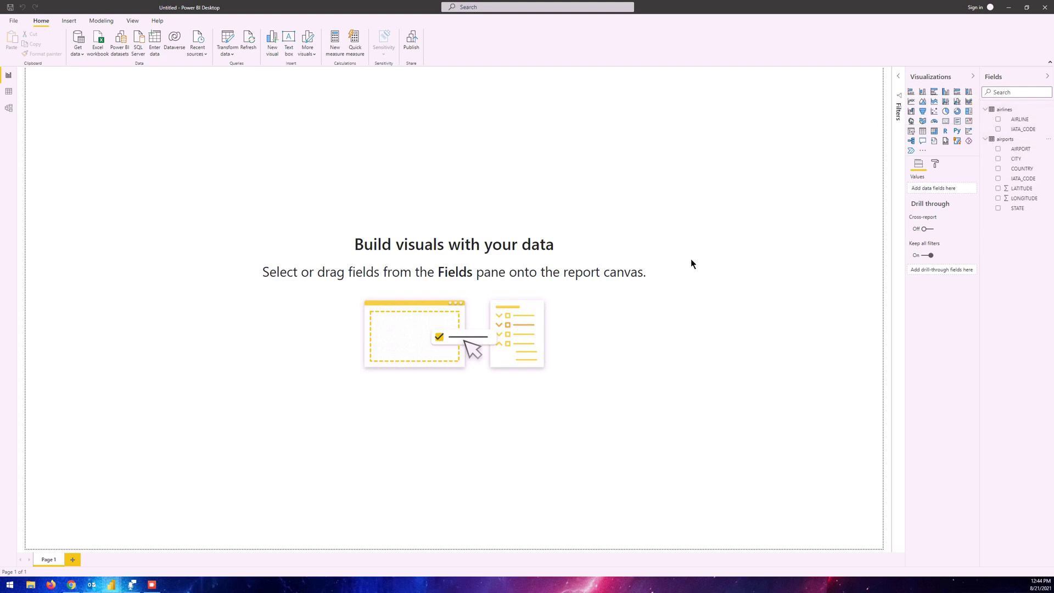
key(alt+Tab)
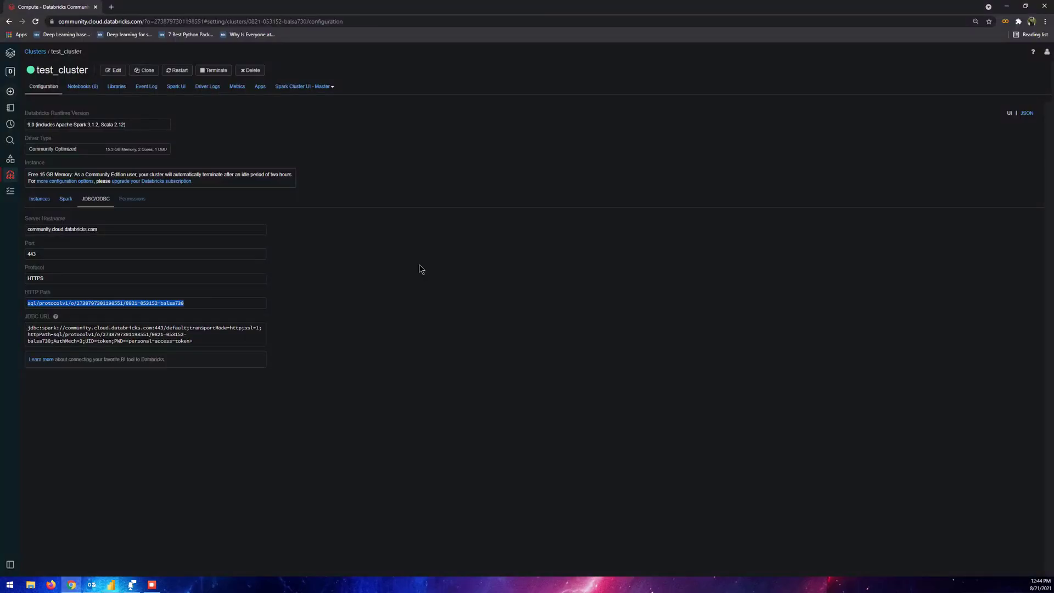
Step: Show the Databricks Data catalog, then return to Power BI Desktop
click(13, 160)
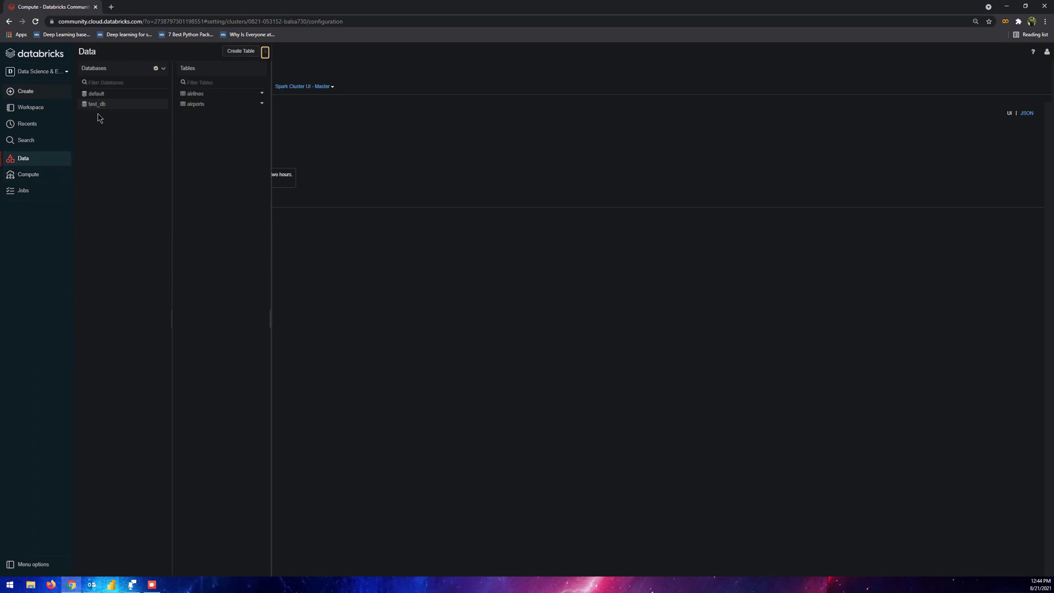
key(alt+Tab)
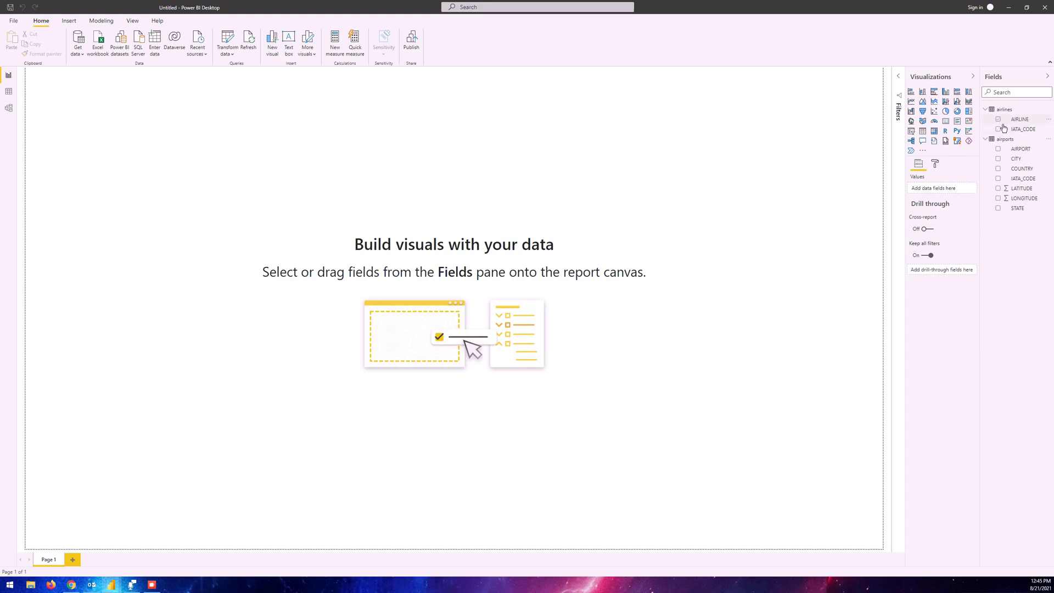
Step: Build a table of AIRLINE and IATA_CODE, enlarged and moved left to show all 14 airlines
drag(1005, 120, 497, 134)
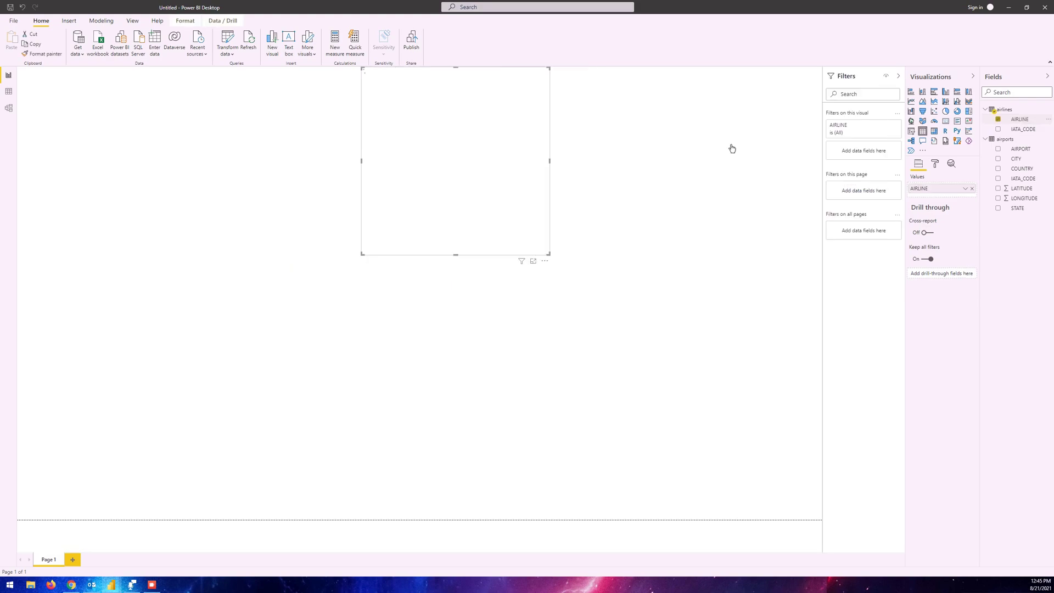
drag(504, 98, 448, 134)
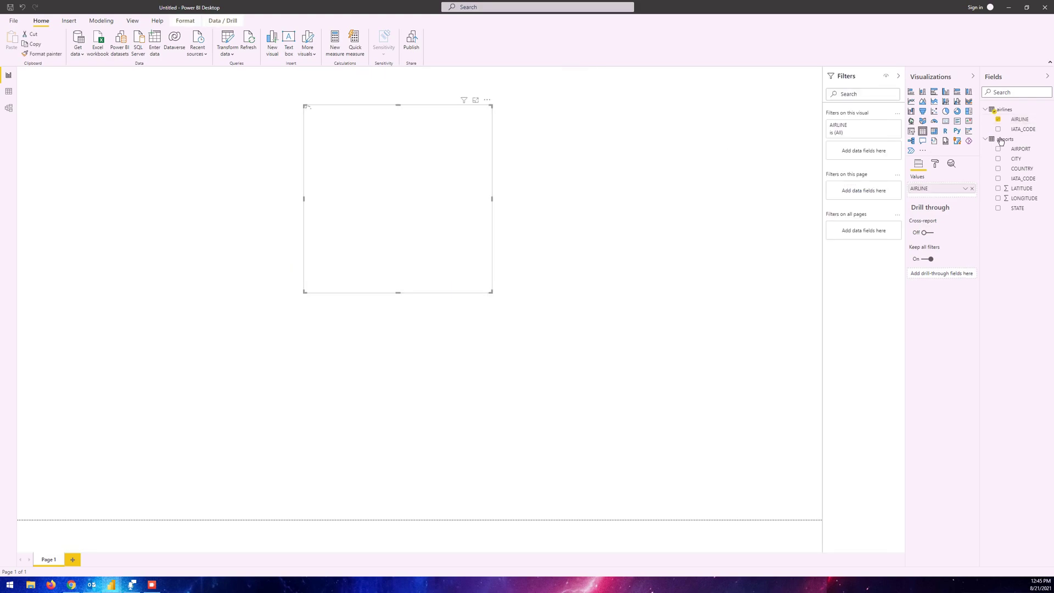
drag(1005, 130, 453, 200)
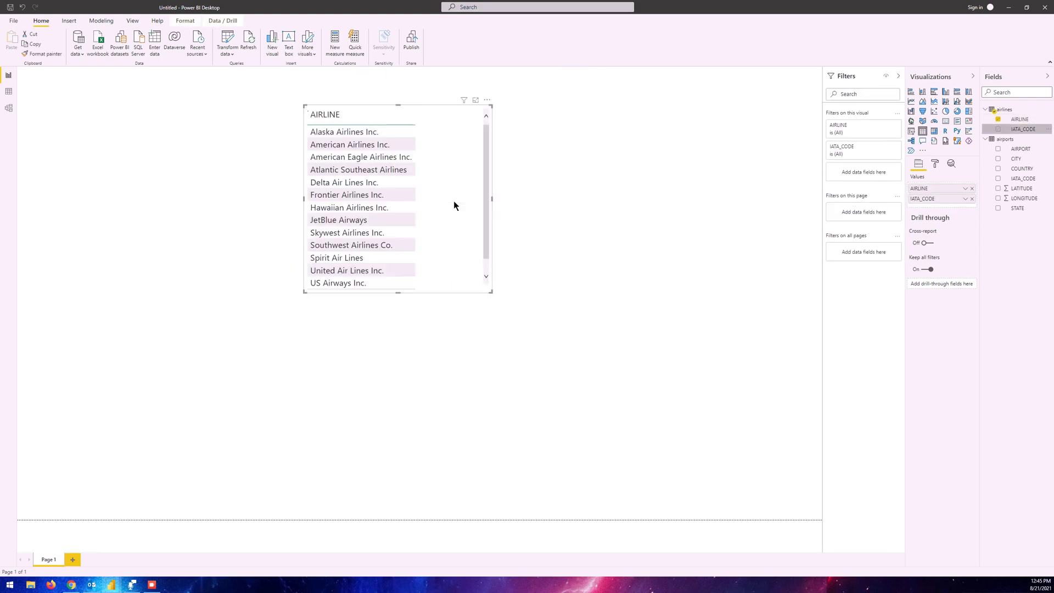
drag(496, 296, 666, 439)
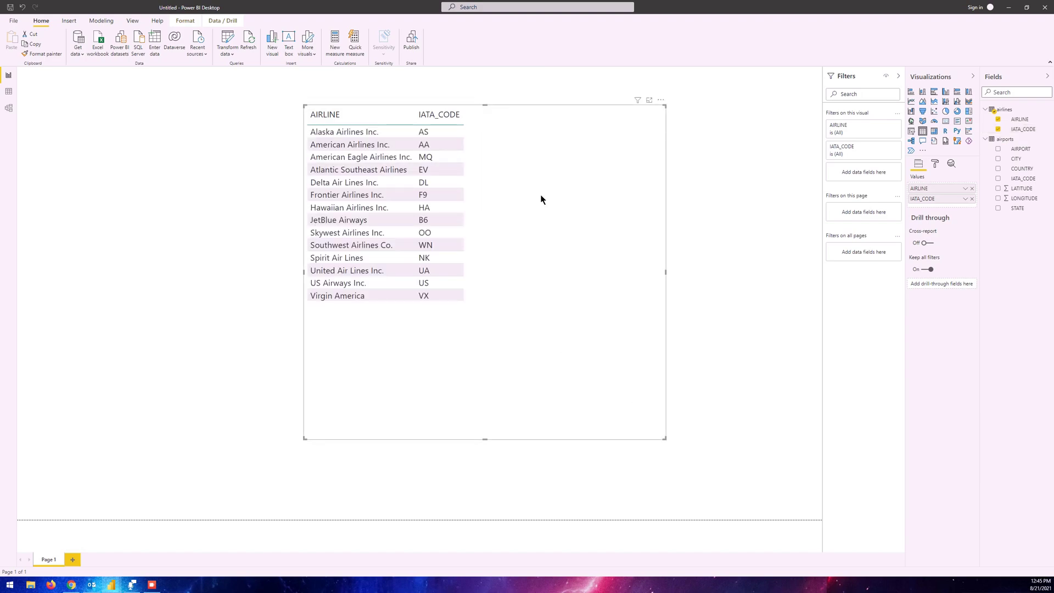
drag(540, 194, 464, 193)
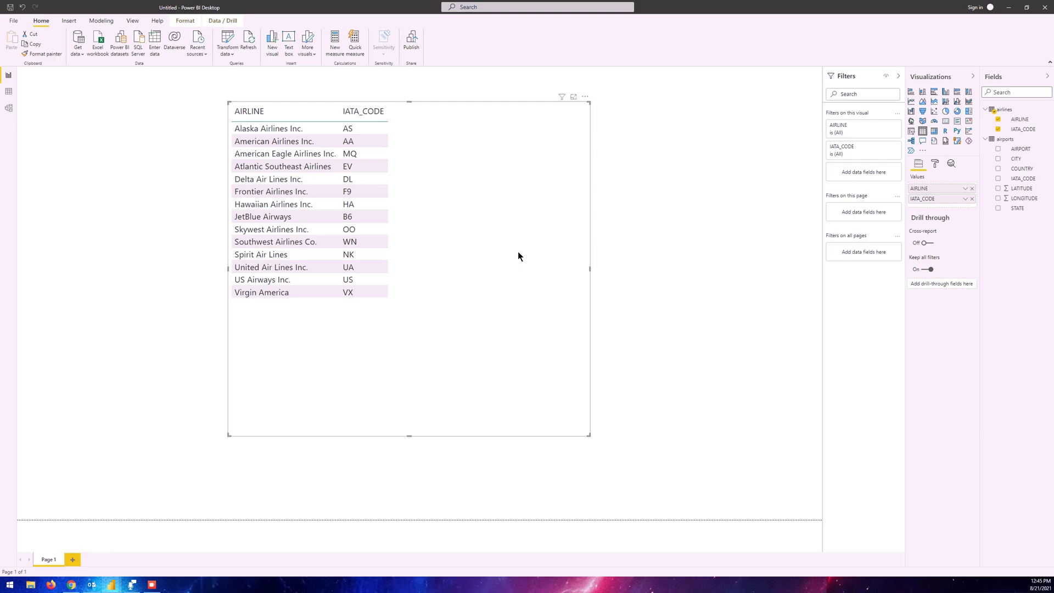
Step: Delete the airlines table from Databricks test_db, then return to Power BI Desktop
key(alt+Tab)
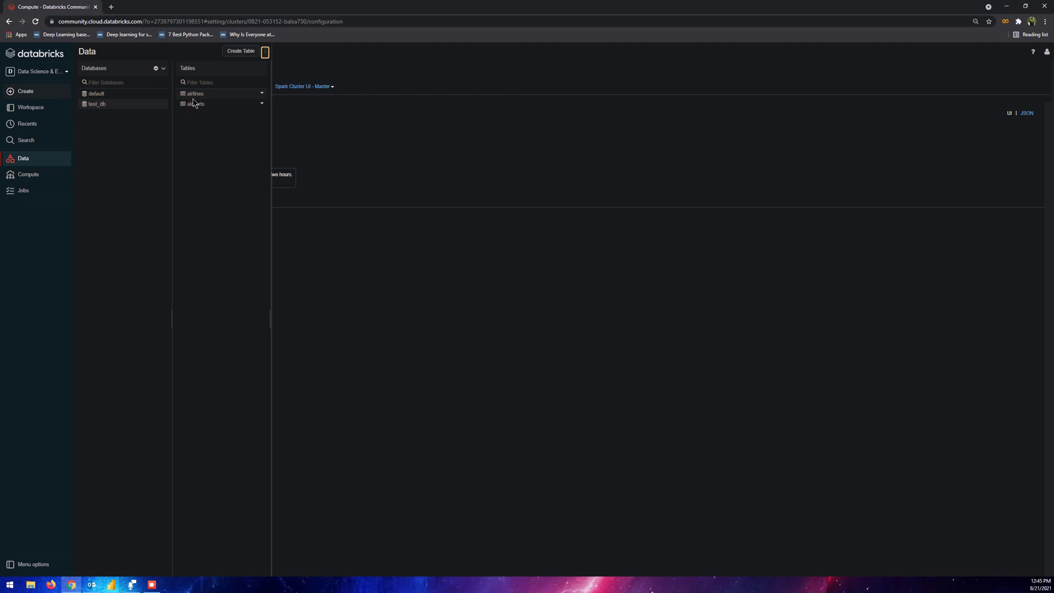
click(261, 104)
click(285, 111)
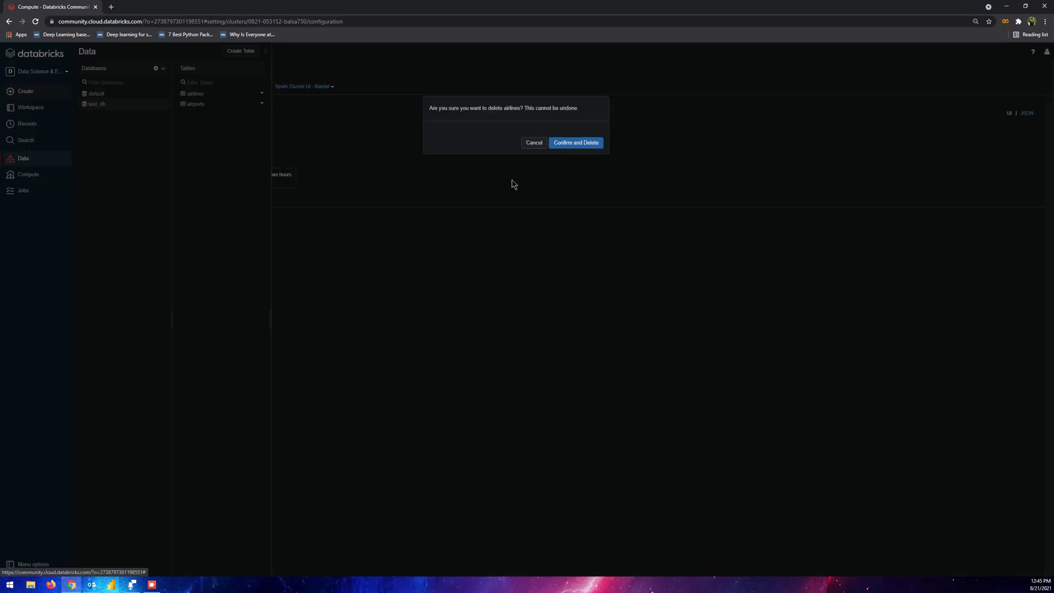
click(572, 144)
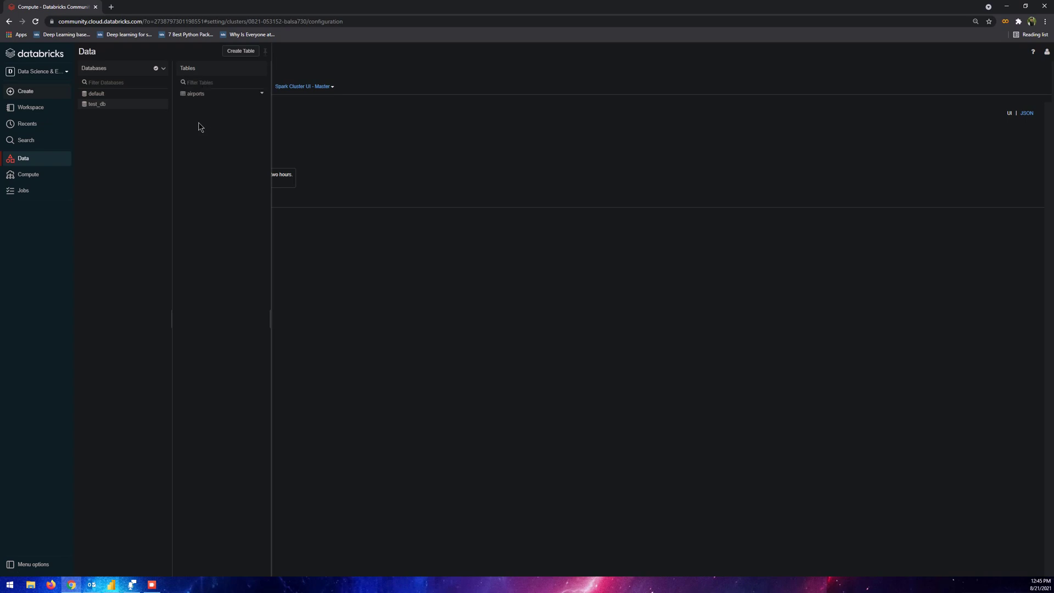
key(alt+Tab)
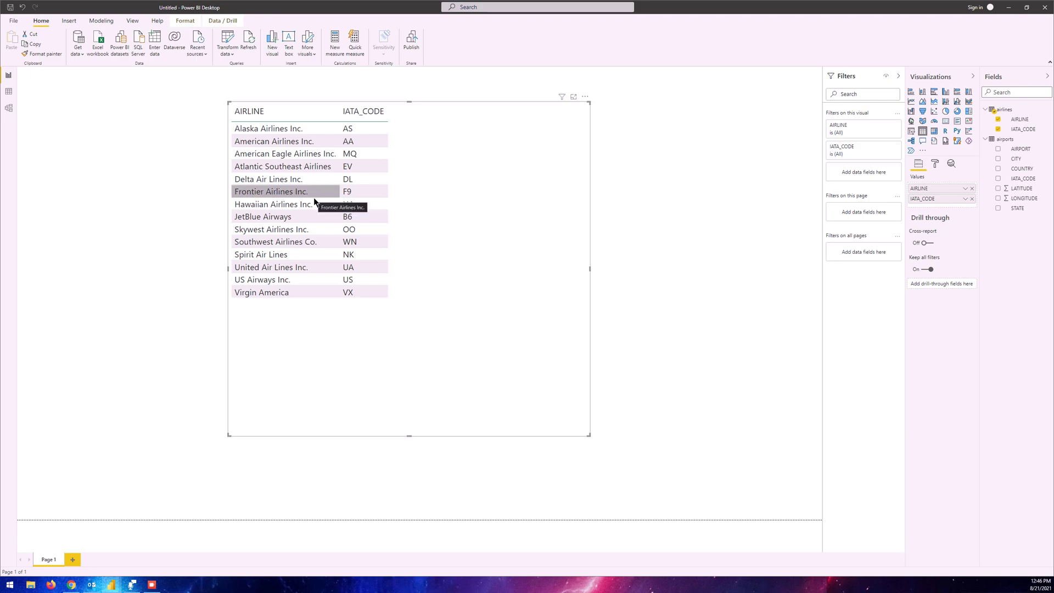
Step: Move the airline table visual left, then remove and re-add its IATA_CODE column
drag(471, 253, 413, 245)
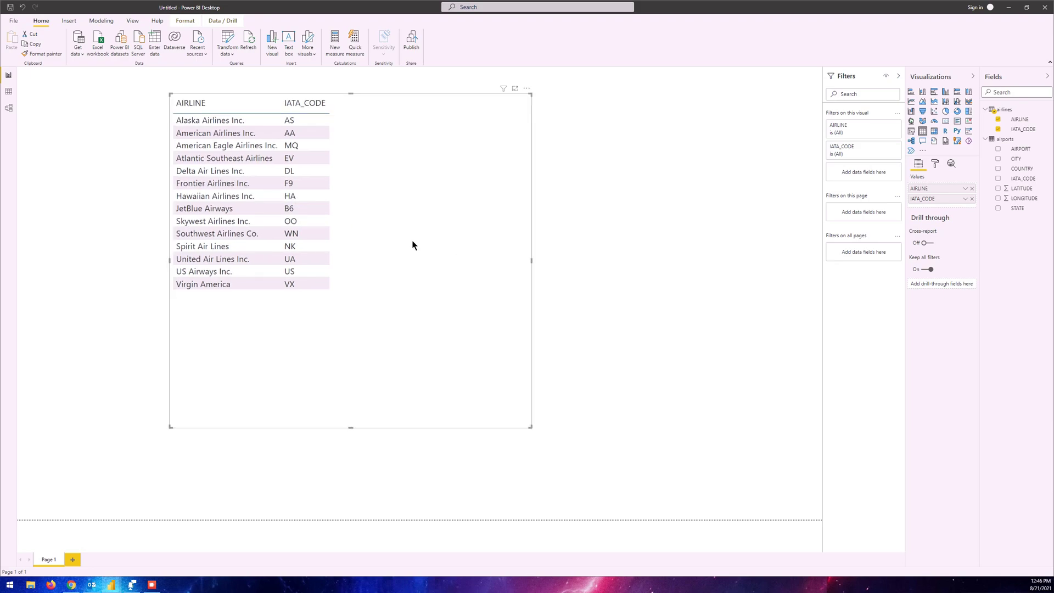
click(999, 130)
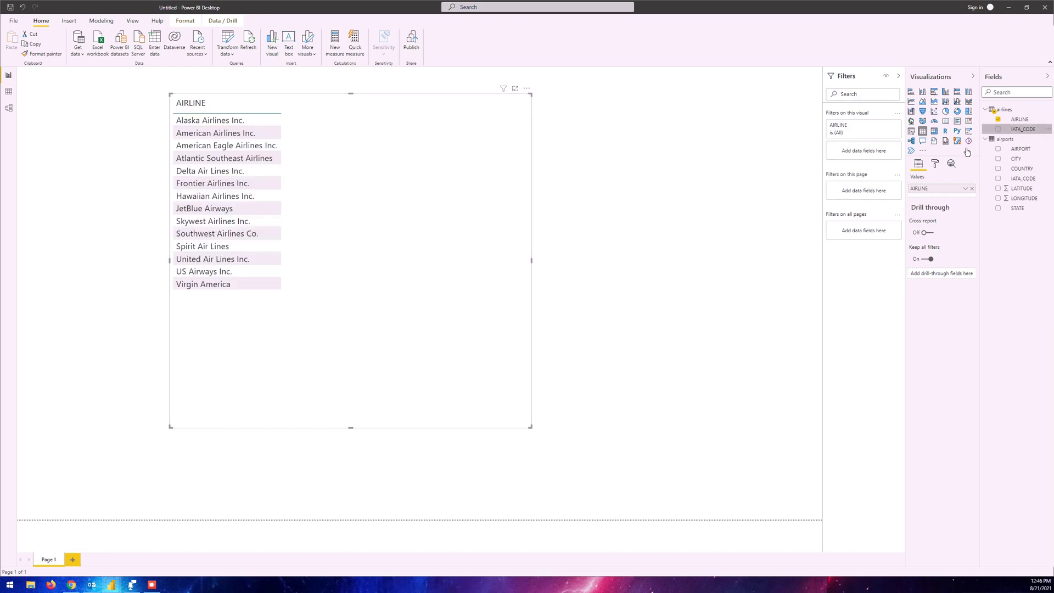
drag(968, 153, 497, 202)
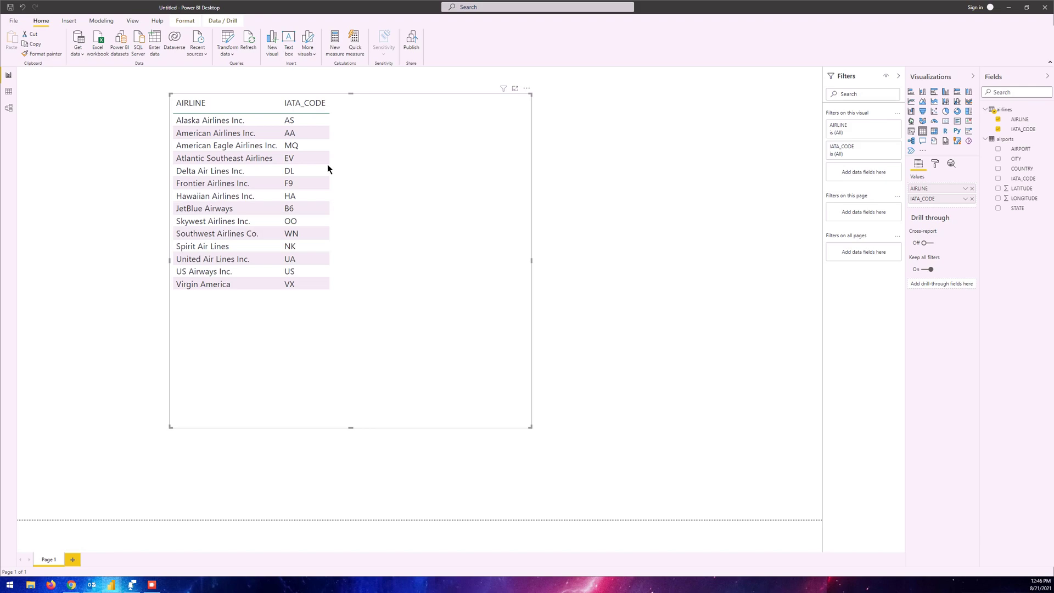
Step: Refresh all report data, continuing past the airlines query warning
click(247, 48)
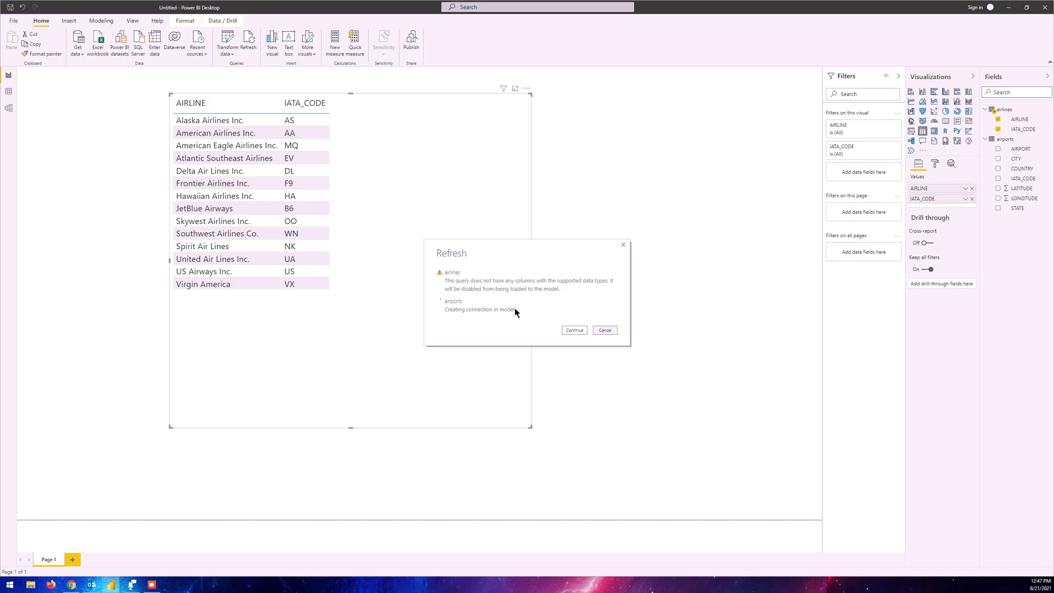
click(572, 332)
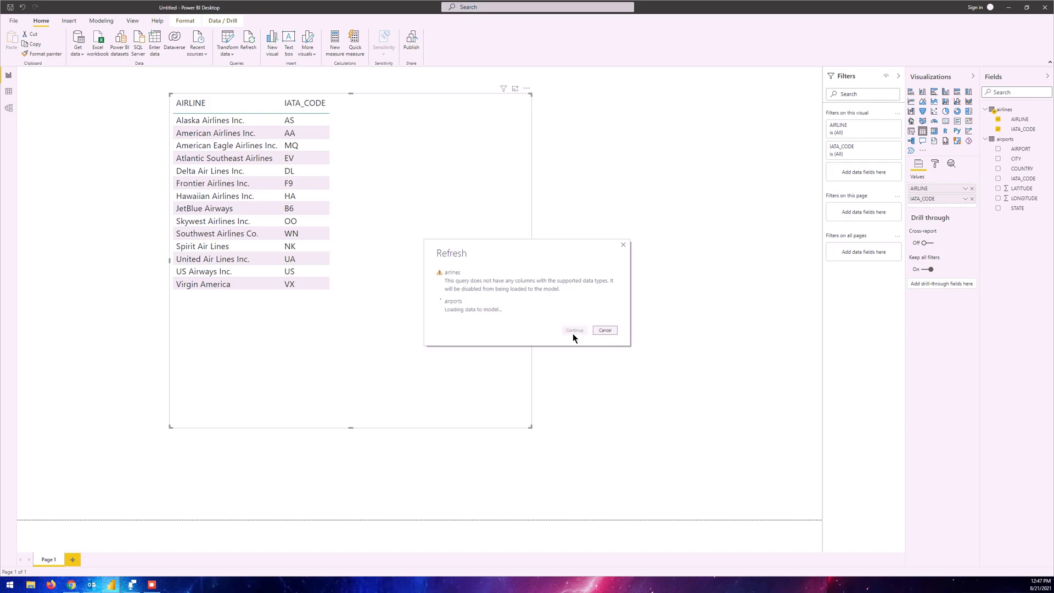